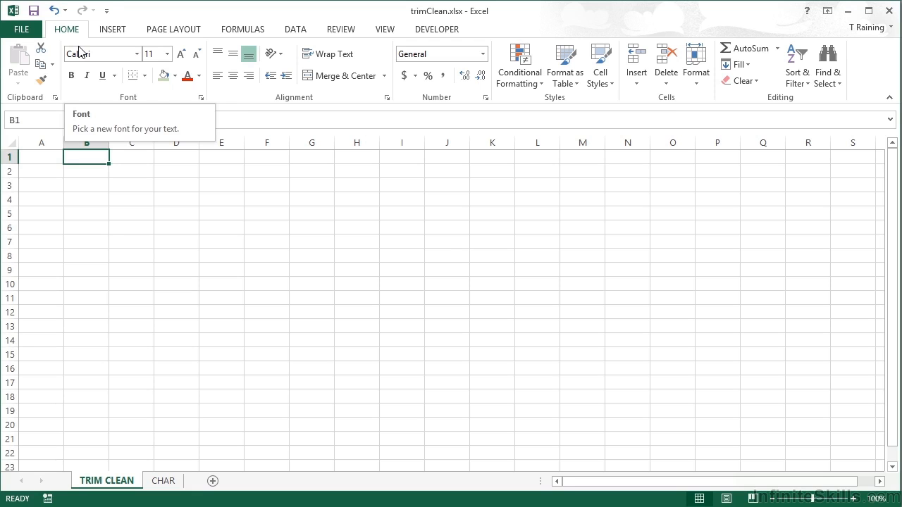
# - Enter a person's full name in capitals followed by ten trailing spaces in A1, and widen column A to fit it
pyautogui.click(52, 160)
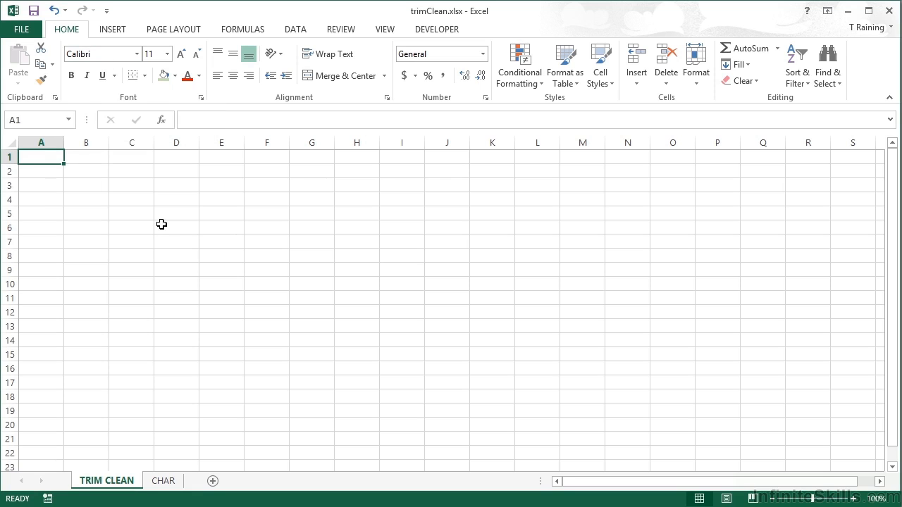
pyautogui.write('T')
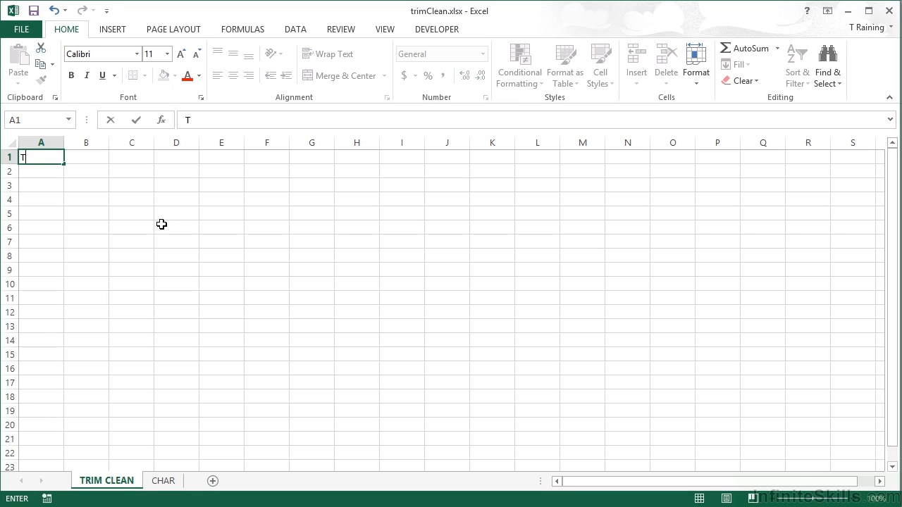
pyautogui.write('IMOTHY TAYLOR')
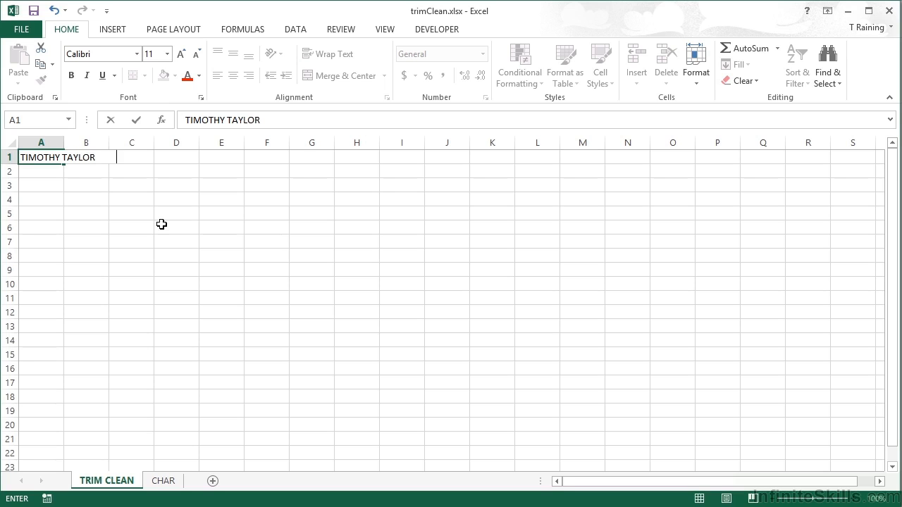
pyautogui.press('Return')
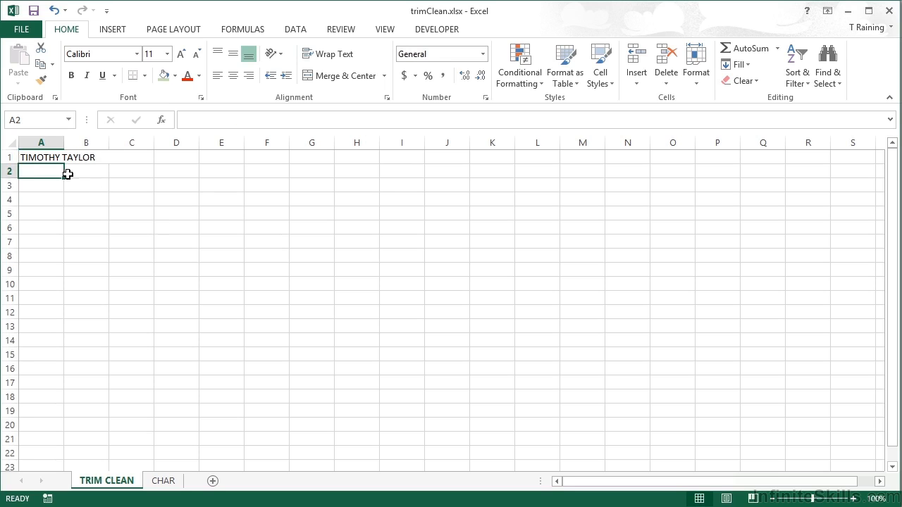
pyautogui.moveTo(63, 142); pyautogui.dragTo(154, 143)
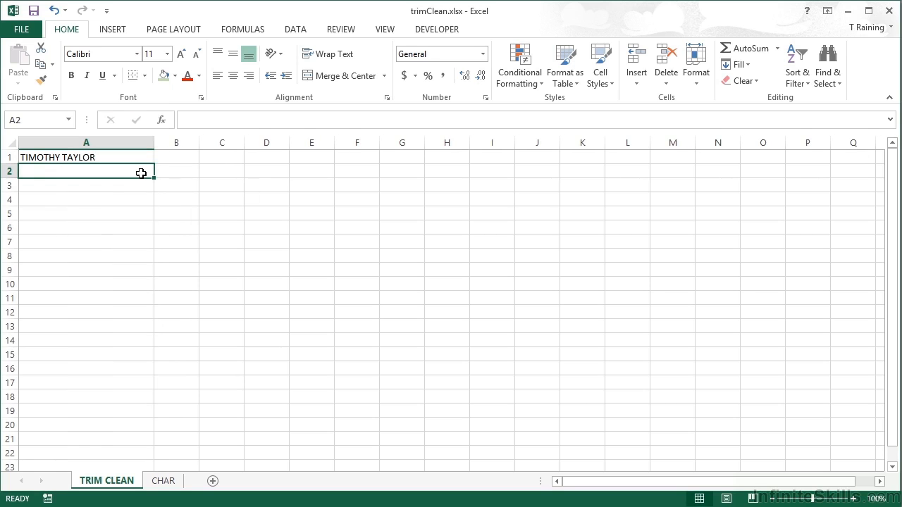
# - Enter =LEN(A1) in A2 to count the characters of the untrimmed name
pyautogui.write('=len(')
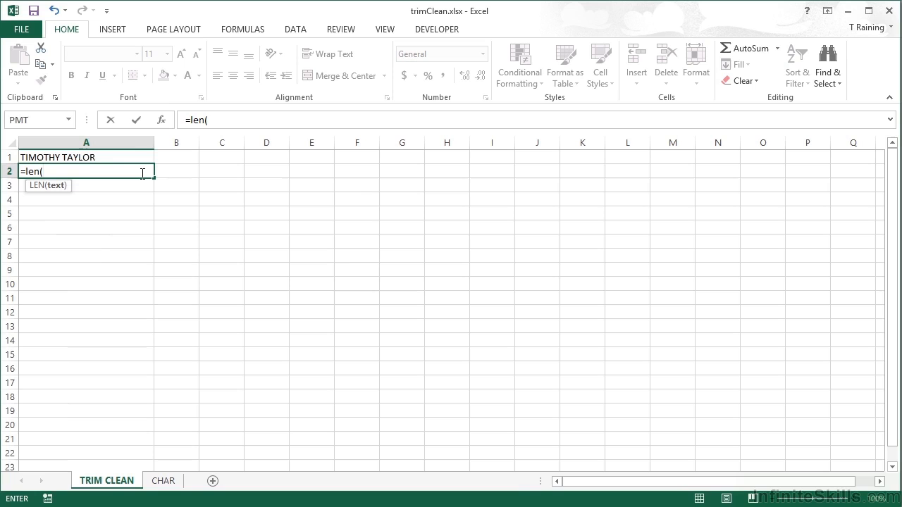
pyautogui.press('Up')
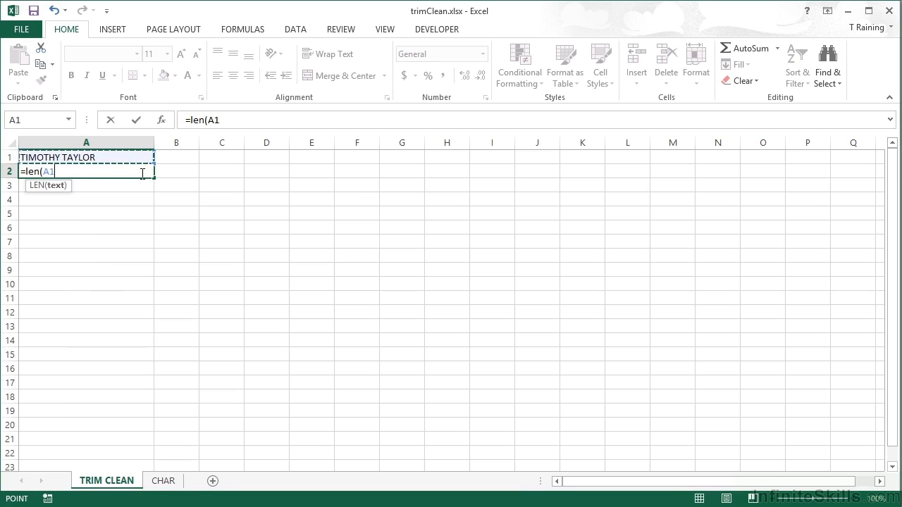
pyautogui.write(')')
pyautogui.press('Return')
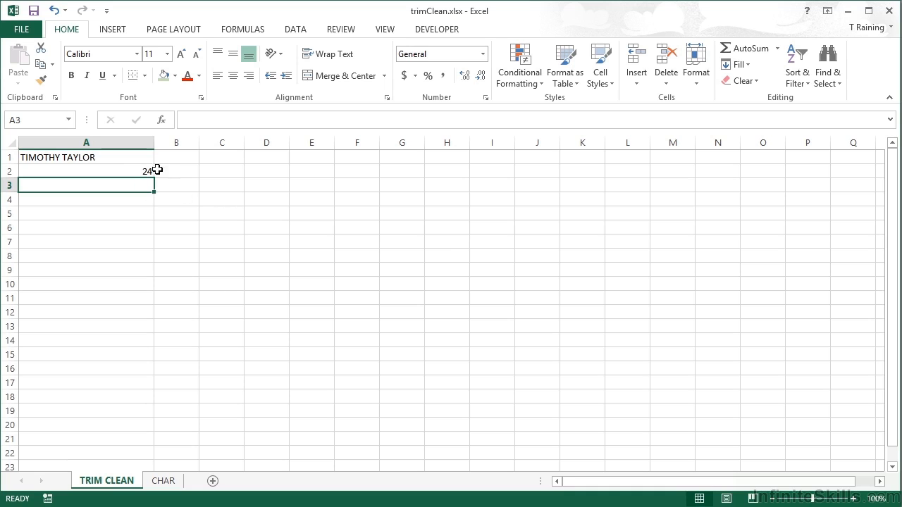
# - Enter =TRIM(A1) in B1 to remove the extra spaces, and autofit column B to its content
pyautogui.click(186, 158)
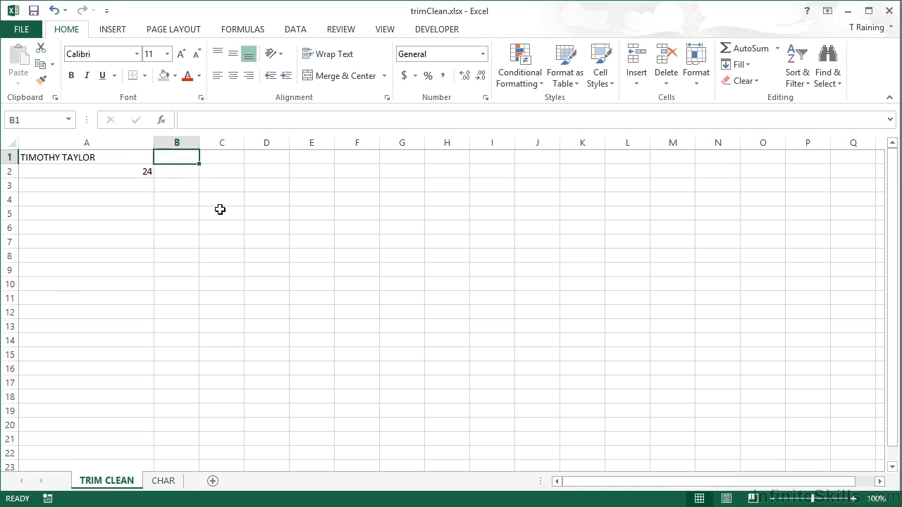
pyautogui.write('=trim(')
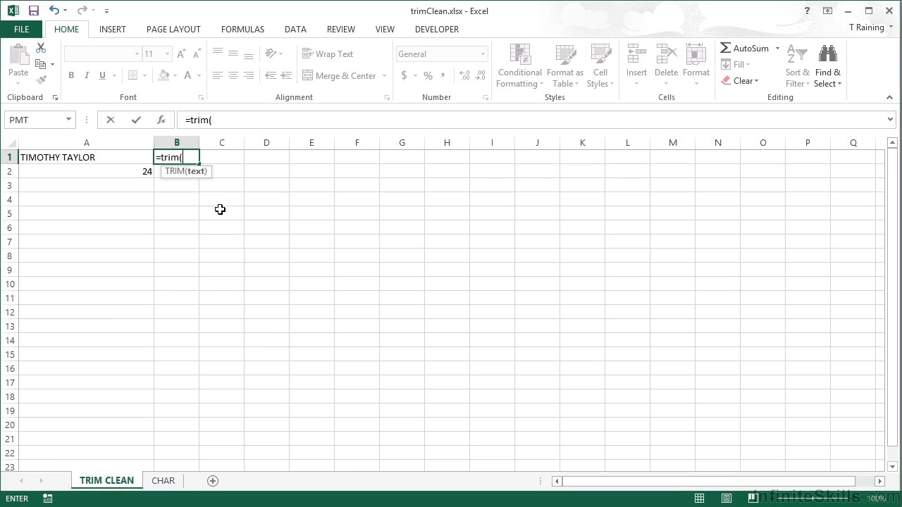
pyautogui.press('Left')
pyautogui.write(')')
pyautogui.press('Return')
pyautogui.press('Up')
pyautogui.doubleClick(200, 142)
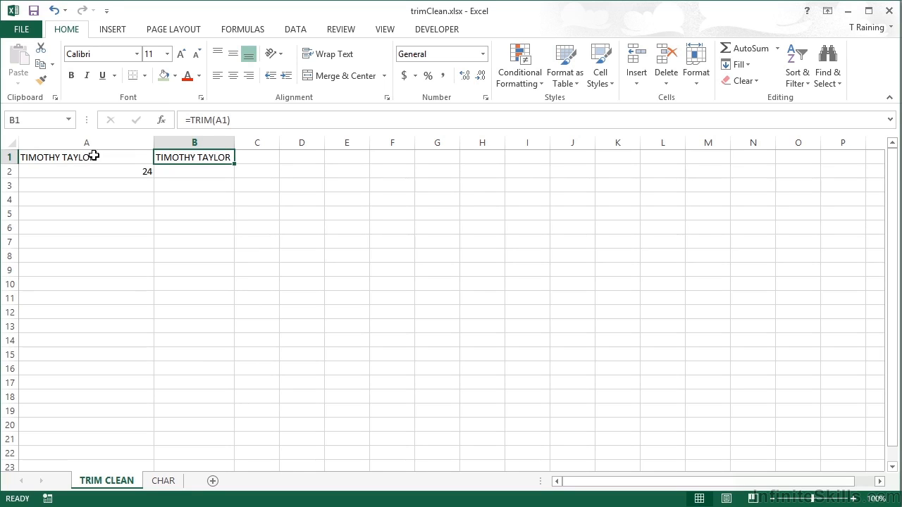
# - Enter =LEN(B1) in B2 to count the characters of the trimmed name
pyautogui.click(180, 171)
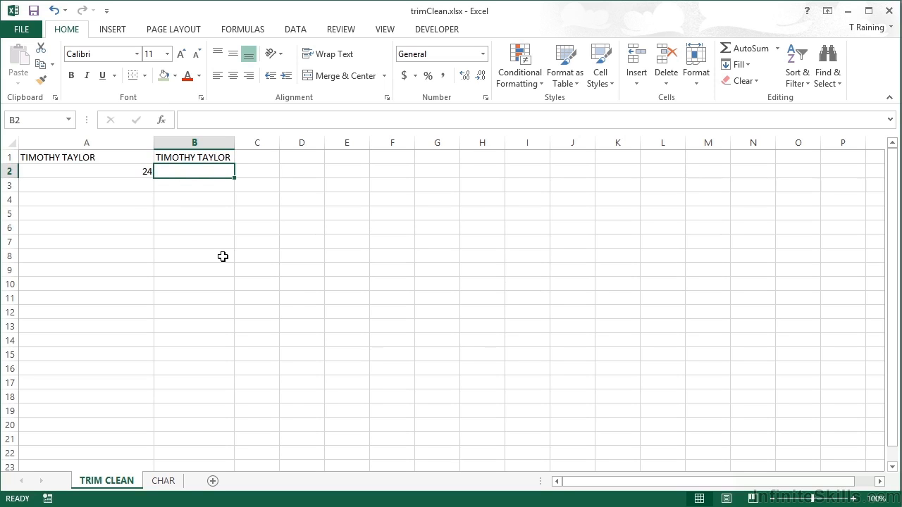
pyautogui.write('=len(')
pyautogui.press('Up')
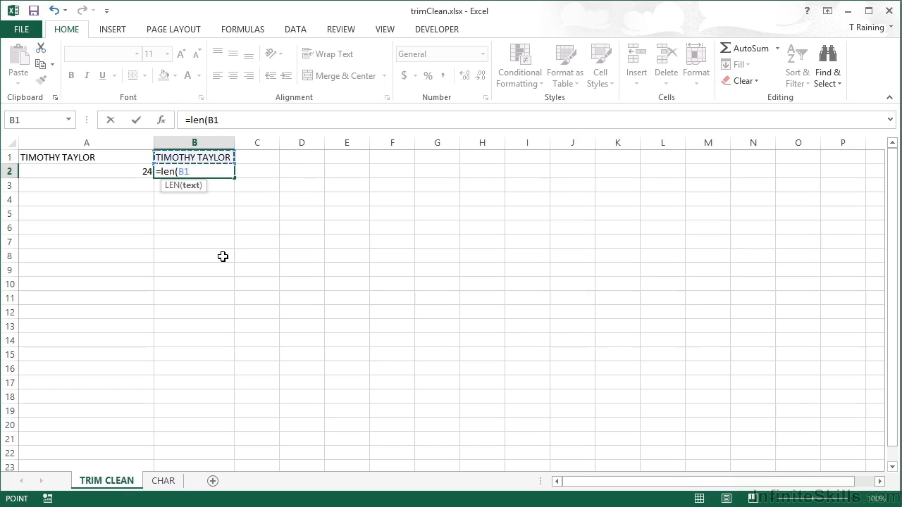
pyautogui.write(')')
pyautogui.press('Return')
pyautogui.press('Up')
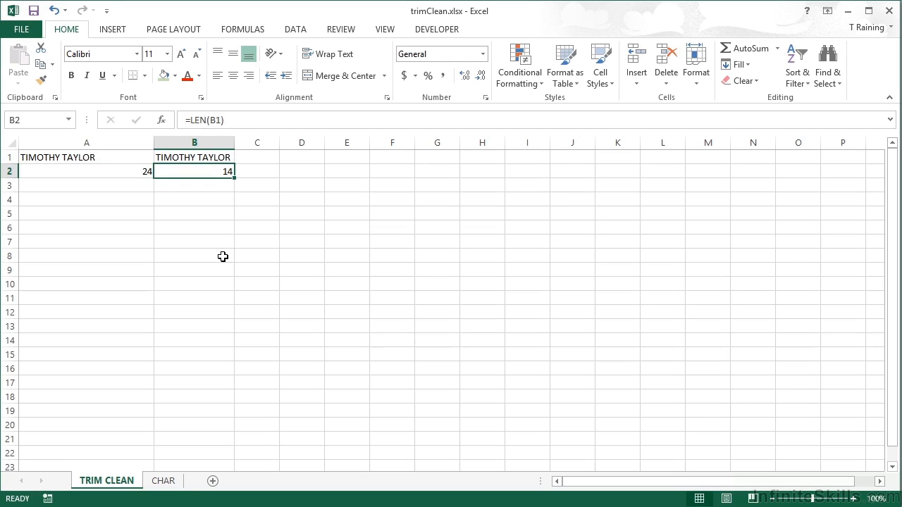
# - Enter =CLEAN(A1) in C1 to strip nonprintable characters from the name, and autofit column C
pyautogui.press('Right')
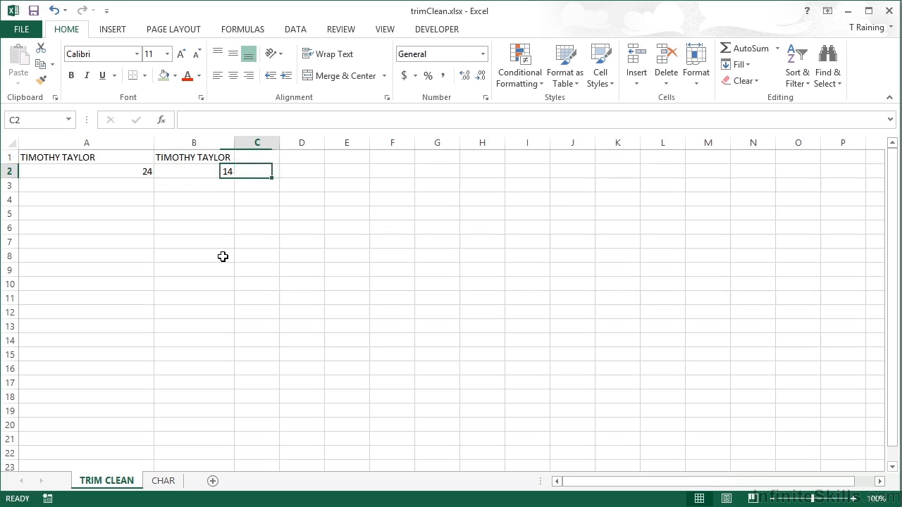
pyautogui.press('Up')
pyautogui.write('=clean(')
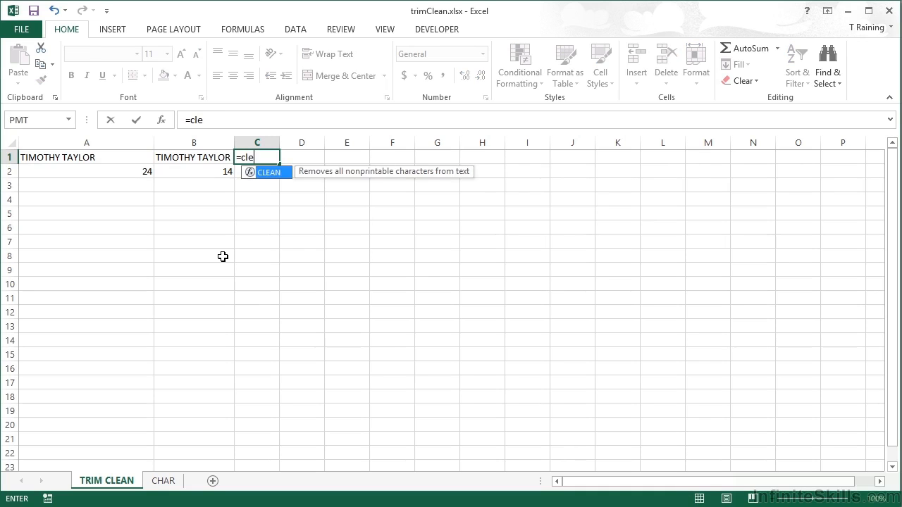
pyautogui.press('Left')
pyautogui.press('Left')
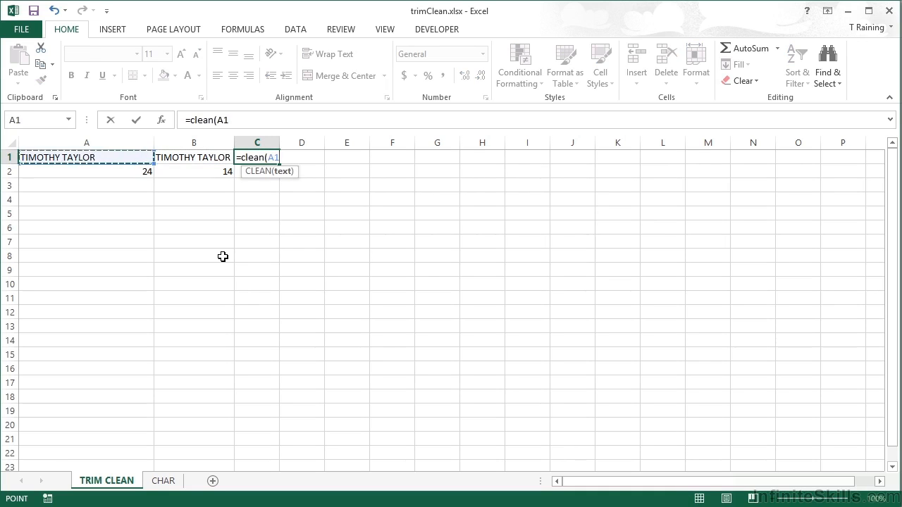
pyautogui.press('Return')
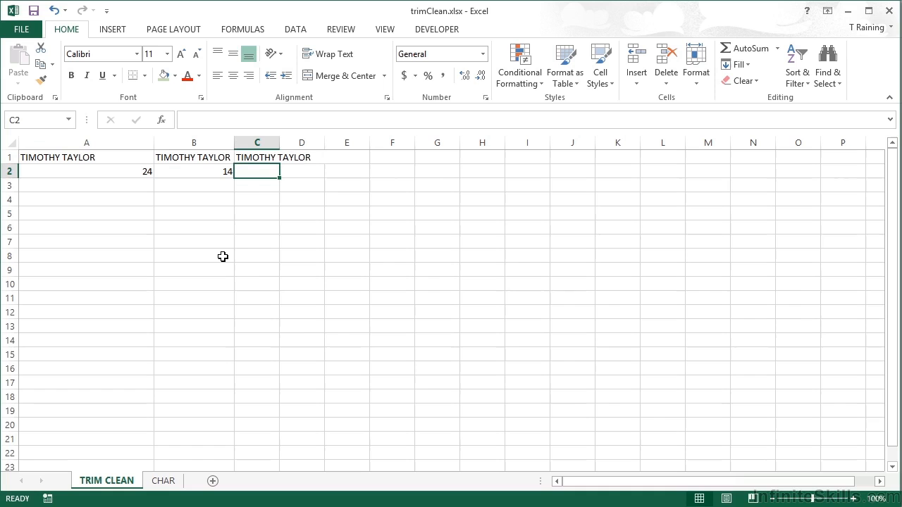
pyautogui.doubleClick(280, 145)
# - Enter =LEN(C1) in C2 to count the characters of the cleaned name
pyautogui.write('=len(')
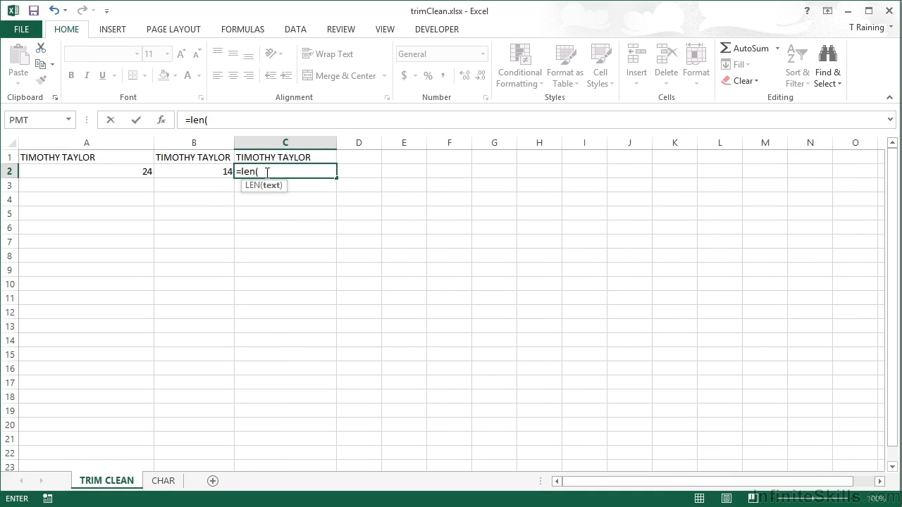
pyautogui.press('Up')
pyautogui.write(')')
pyautogui.press('Return')
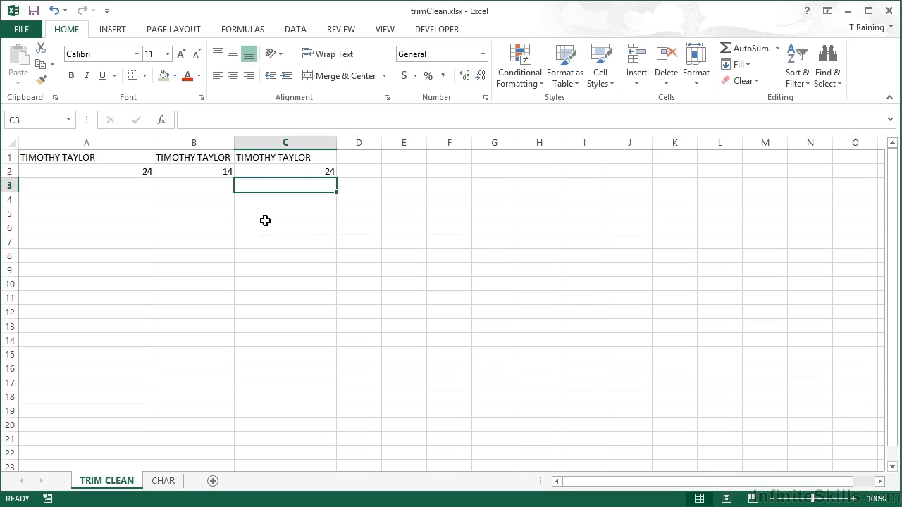
# - Switch to the CHAR sheet and examine the formula in B1 that converts the number in A1 to a character
pyautogui.click(167, 483)
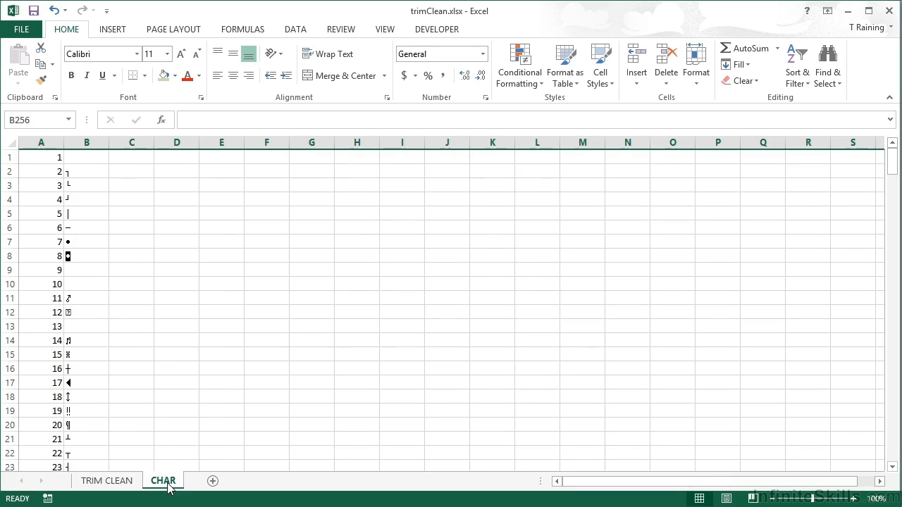
pyautogui.click(48, 160)
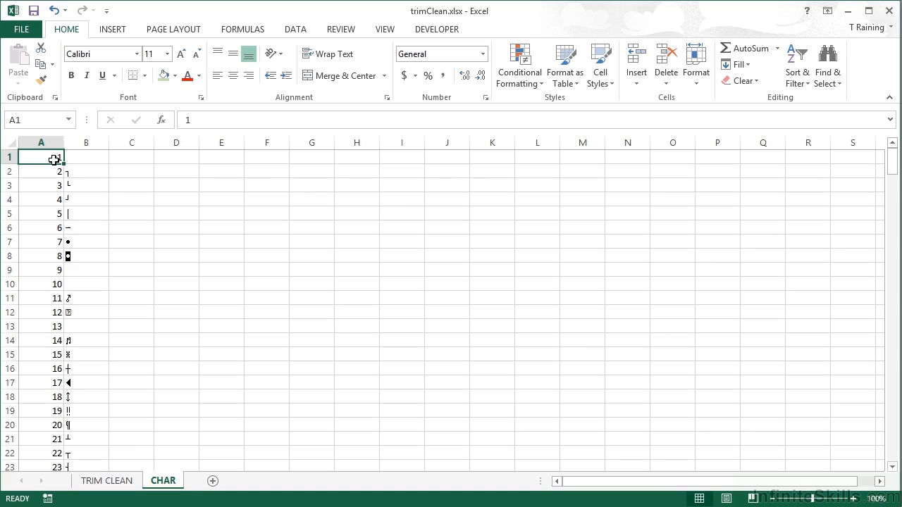
pyautogui.click(80, 157)
pyautogui.doubleClick(82, 157)
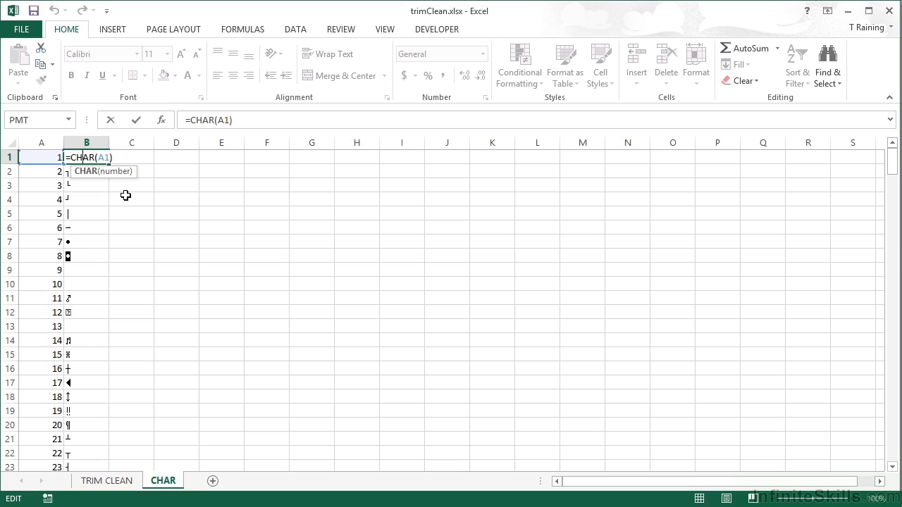
pyautogui.press('Return')
pyautogui.press('Up')
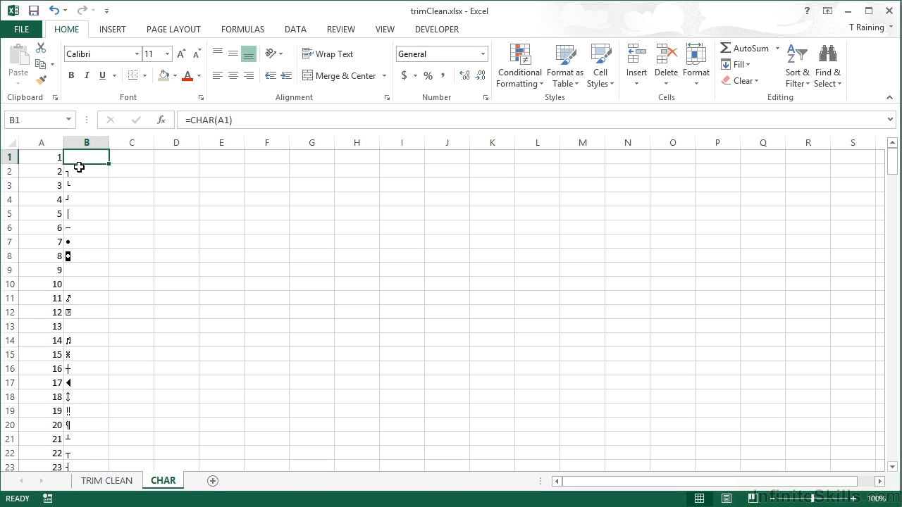
# - Look through the list of character codes in column A and their characters in column B, then return to the first row
pyautogui.scroll(-7, 77, 167)
pyautogui.scroll(1, 81, 191)
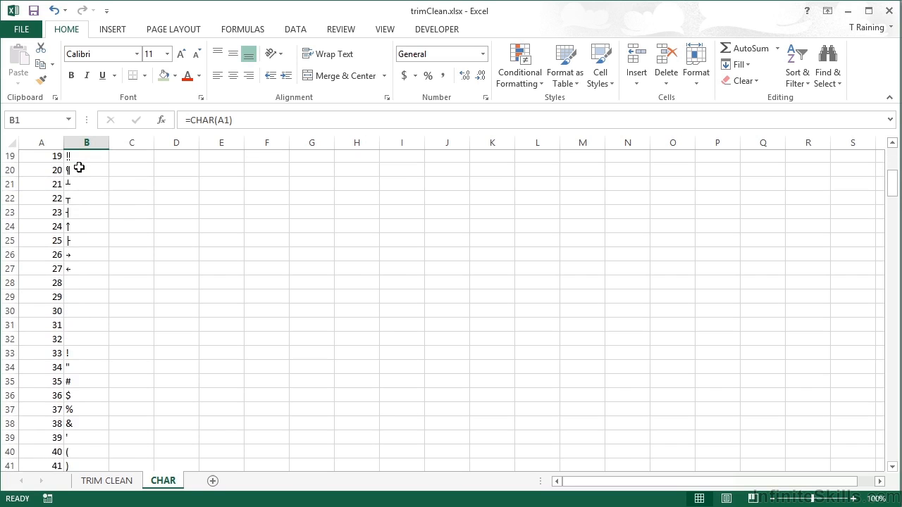
pyautogui.scroll(-5, 78, 264)
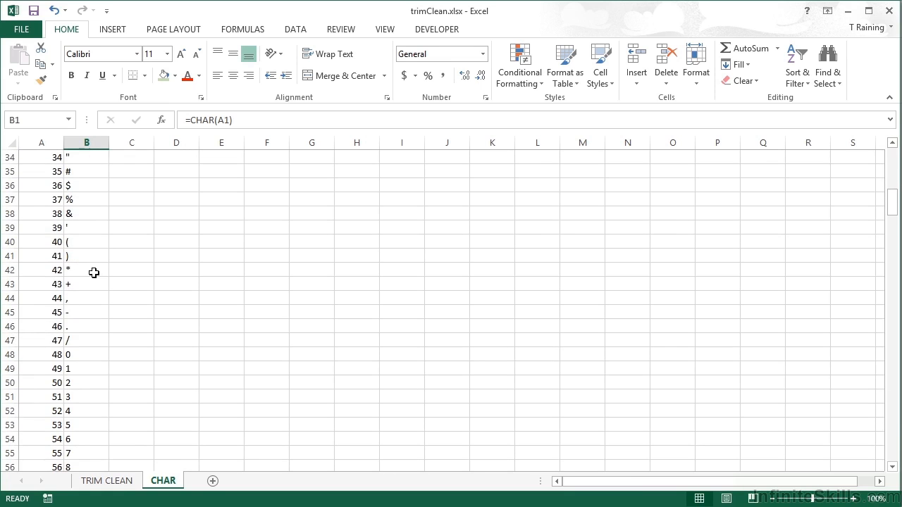
pyautogui.scroll(-7, 94, 273)
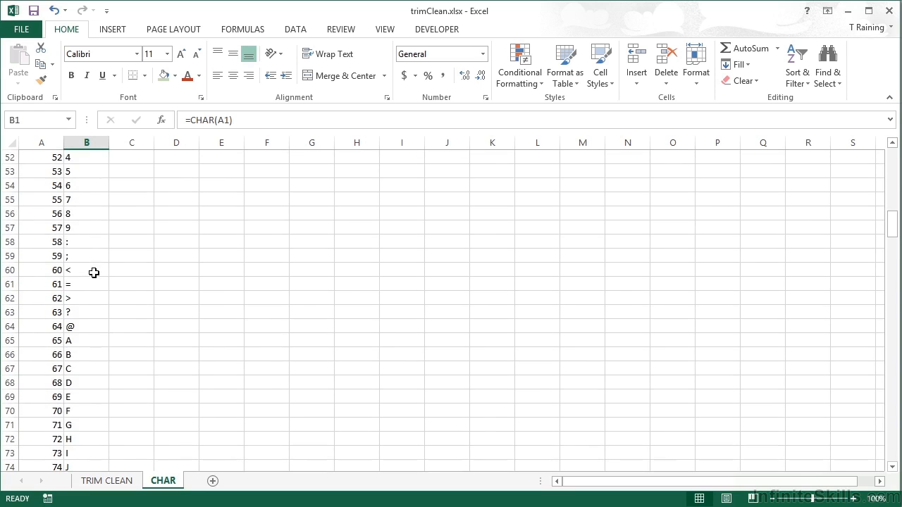
pyautogui.scroll(-10, 94, 273)
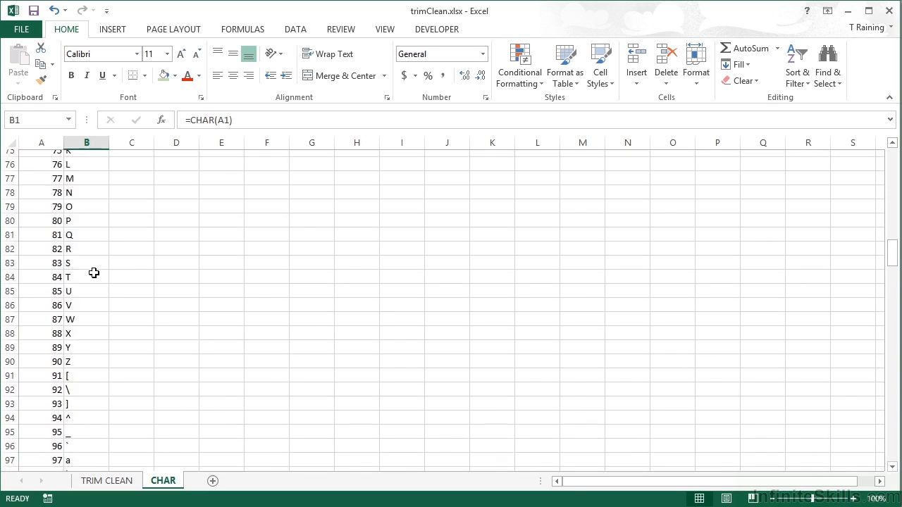
pyautogui.scroll(-10, 93, 273)
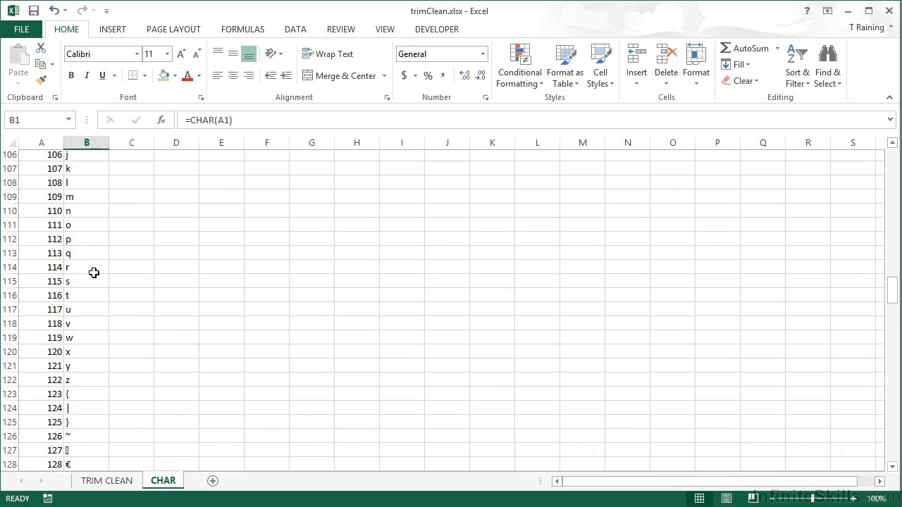
pyautogui.scroll(-2, 94, 273)
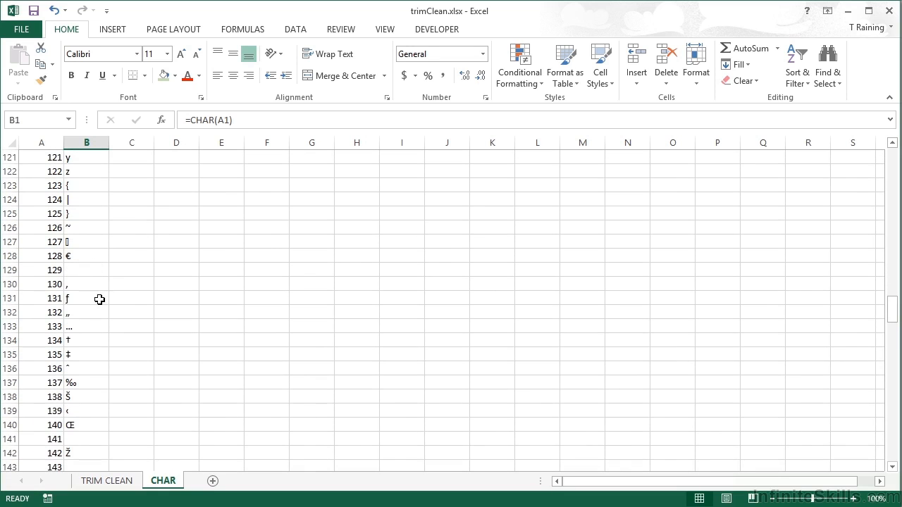
pyautogui.scroll(-7, 94, 301)
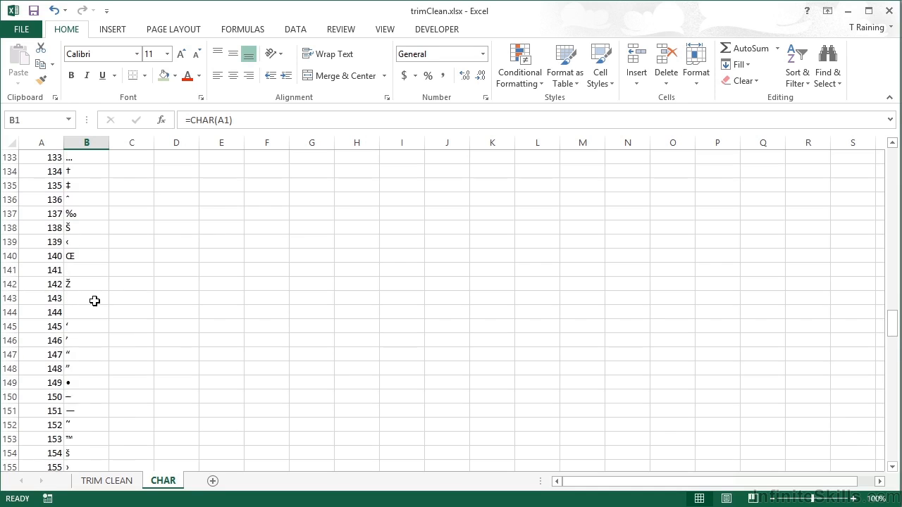
pyautogui.scroll(-1, 94, 301)
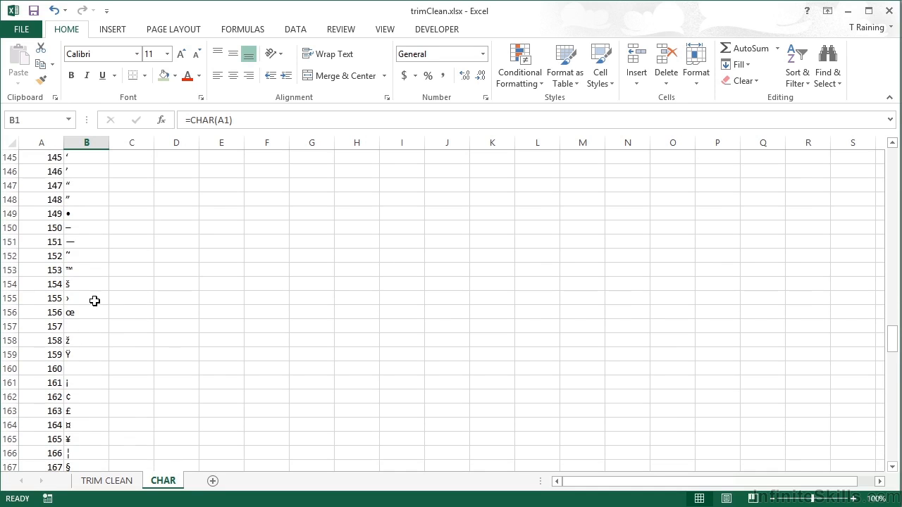
pyautogui.scroll(-6, 97, 284)
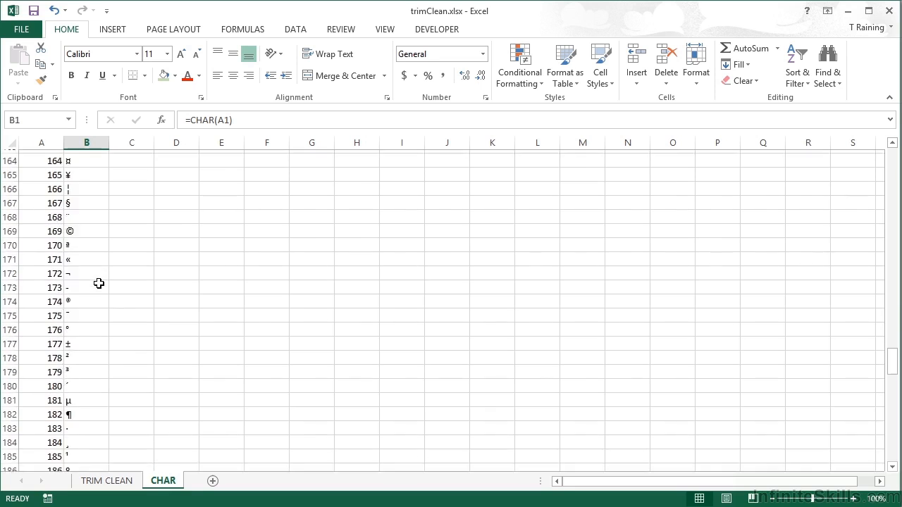
pyautogui.scroll(15, 99, 284)
pyautogui.scroll(20, 98, 283)
pyautogui.scroll(6, 98, 284)
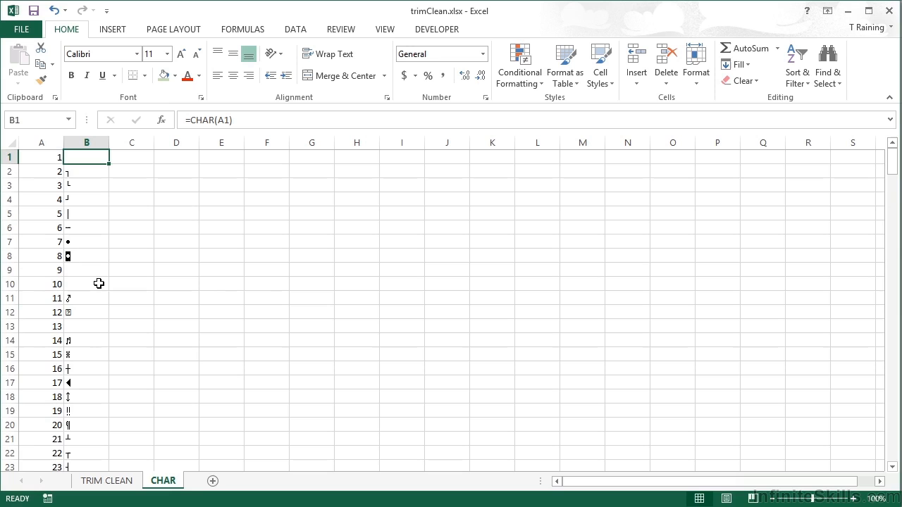
# - Enter =CLEAN(B1) in C1 and fill the formula down column C alongside the whole list of characters
pyautogui.click(131, 158)
pyautogui.write('=')
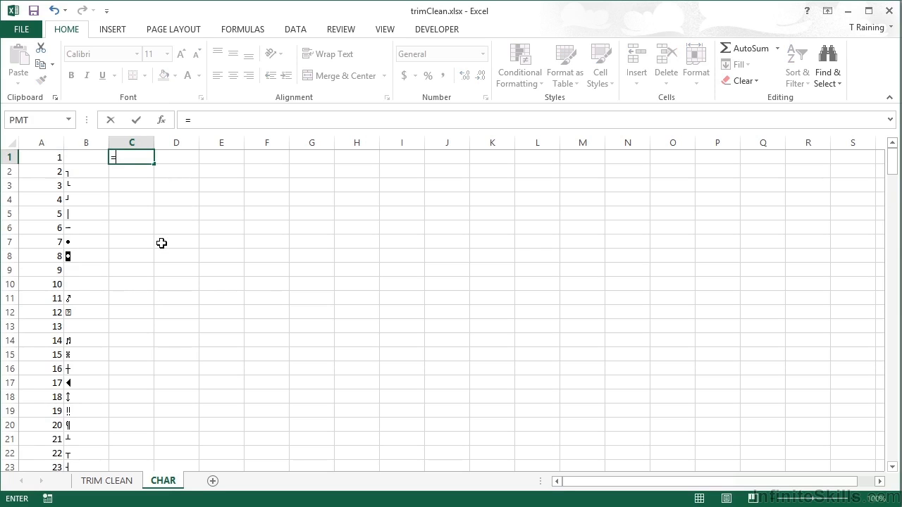
pyautogui.write('clean(')
pyautogui.press('Left')
pyautogui.hotkey('ctrl', 'Return')
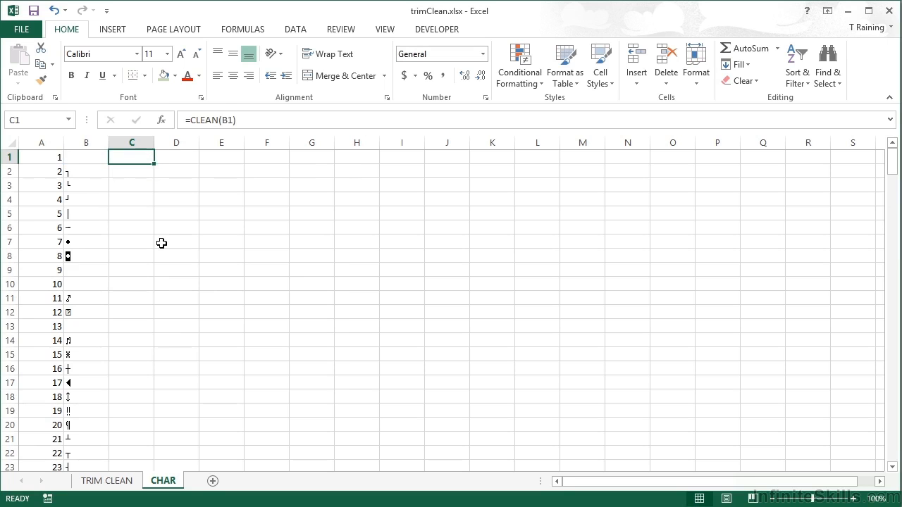
pyautogui.doubleClick(154, 165)
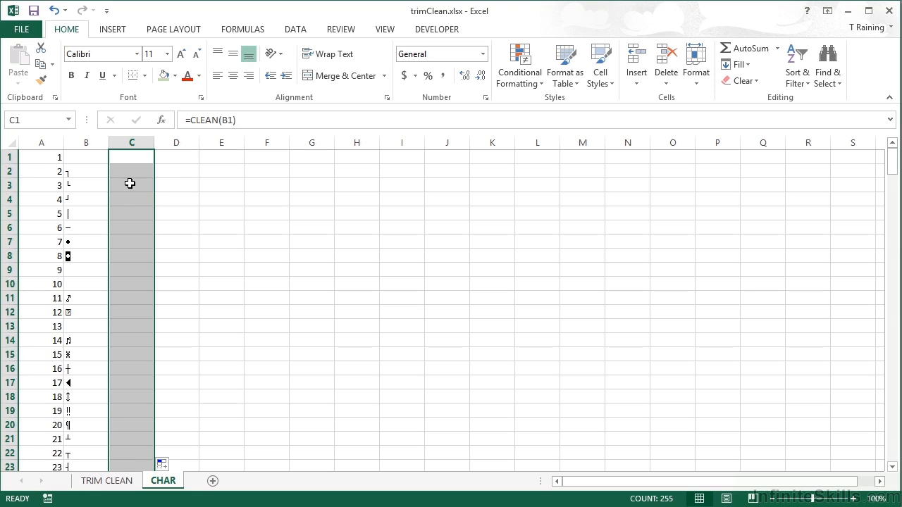
# - Compare the cleaned results in column C with the characters in column B throughout the list, then return to the first row
pyautogui.click(127, 175)
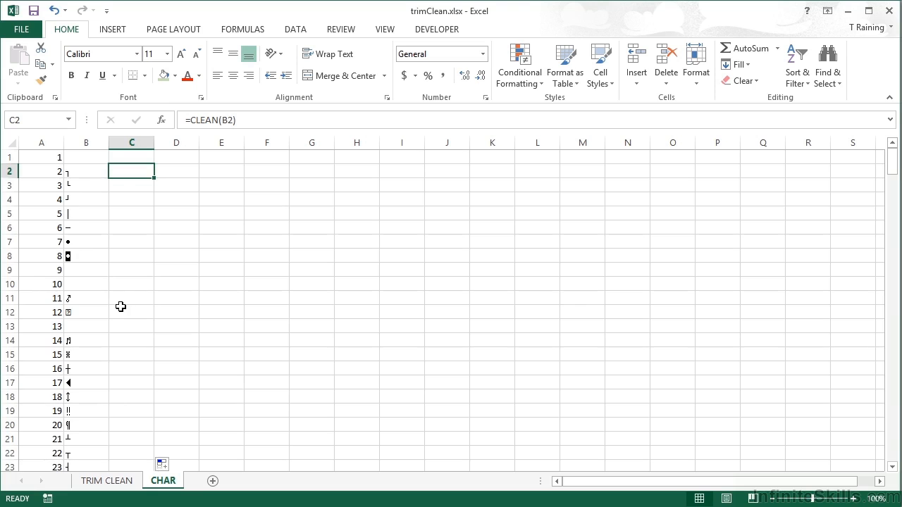
pyautogui.scroll(-6, 121, 307)
pyautogui.scroll(-2, 120, 307)
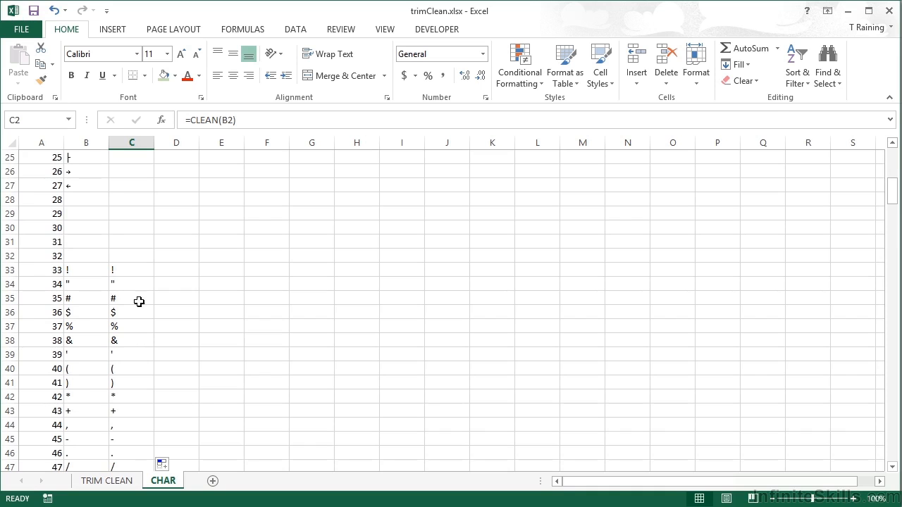
pyautogui.scroll(-7, 130, 318)
pyautogui.scroll(-8, 130, 319)
pyautogui.scroll(-19, 130, 319)
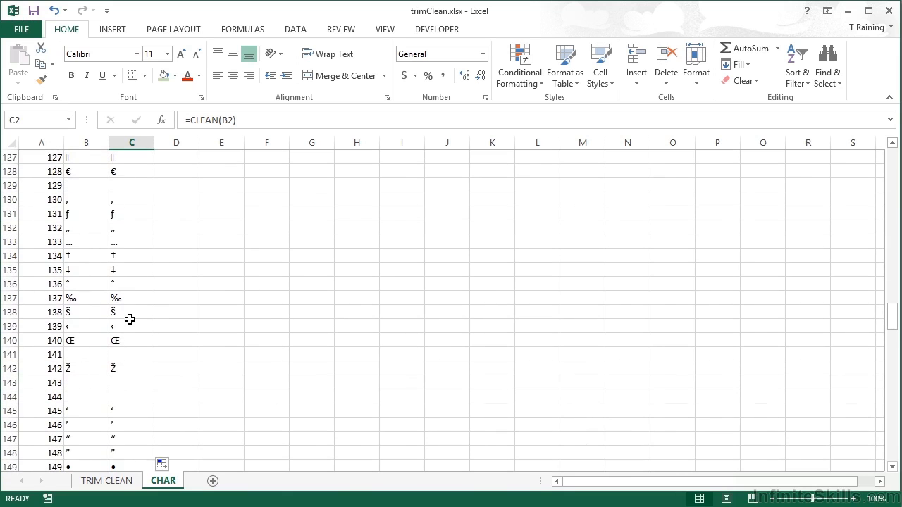
pyautogui.scroll(-3, 130, 315)
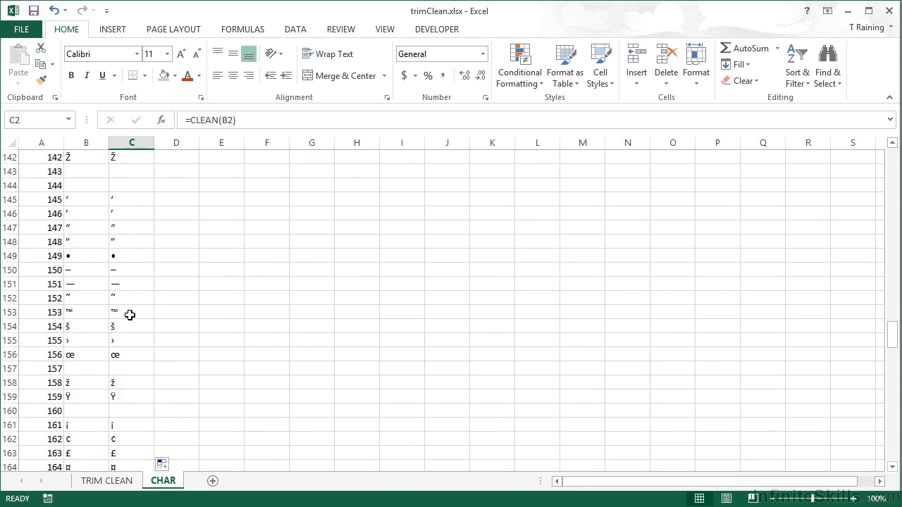
pyautogui.scroll(-11, 129, 315)
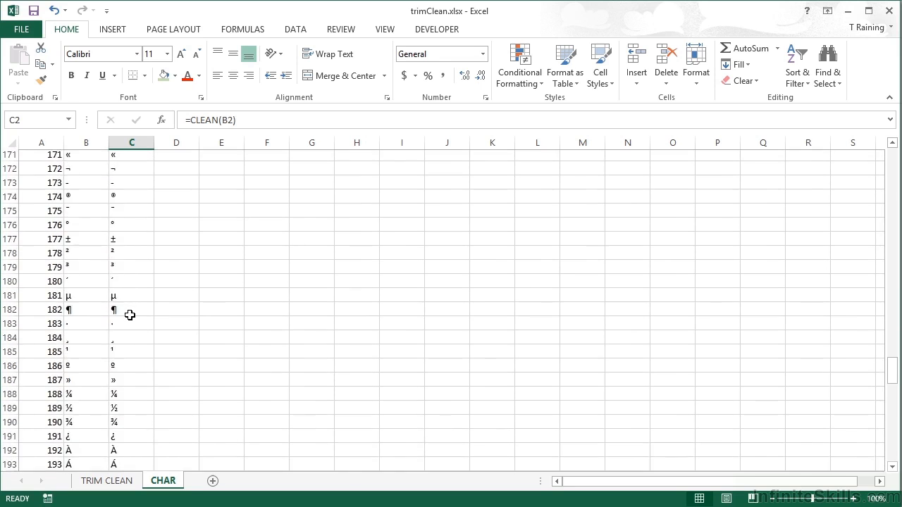
pyautogui.scroll(-8, 129, 315)
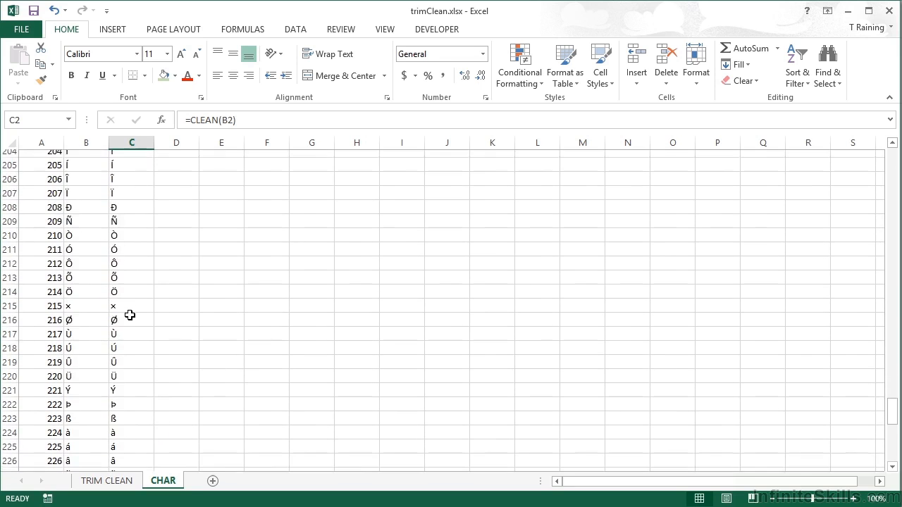
pyautogui.scroll(-8, 129, 315)
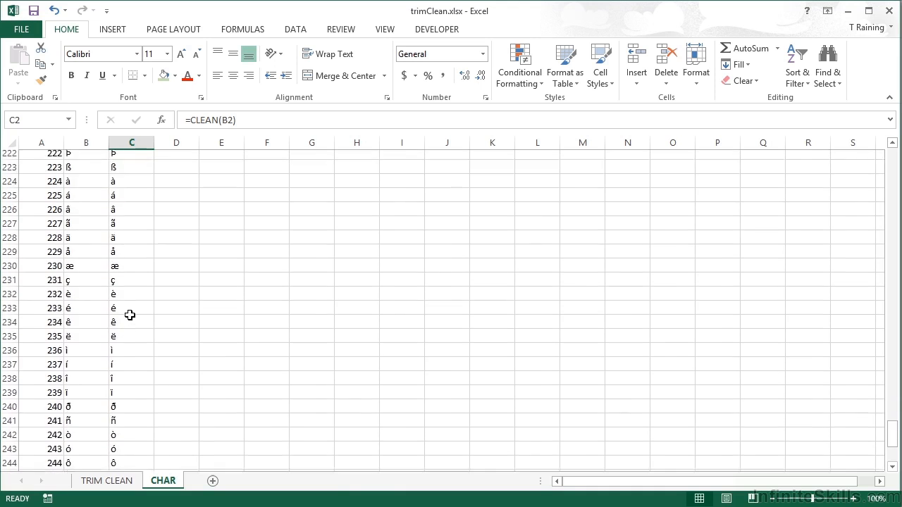
pyautogui.scroll(1, 130, 315)
pyautogui.scroll(20, 130, 315)
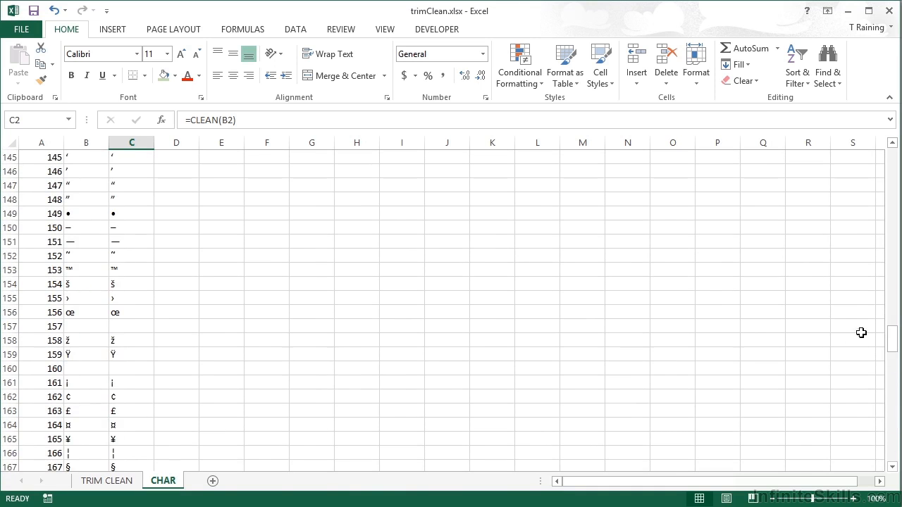
pyautogui.moveTo(892, 349); pyautogui.dragTo(892, 165)
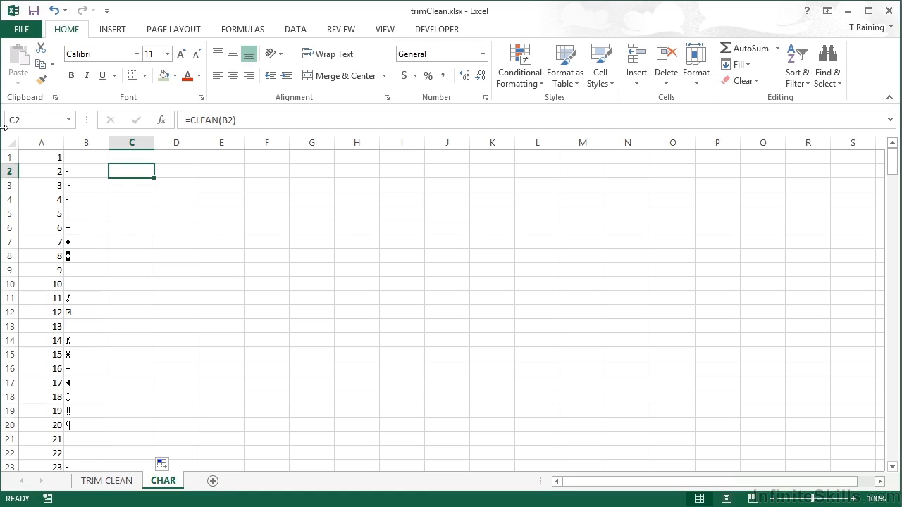
# - On the TRIM CLEAN sheet, copy the trimmed name in B1 into H1 as values and number formatting, and widen column H
pyautogui.click(113, 480)
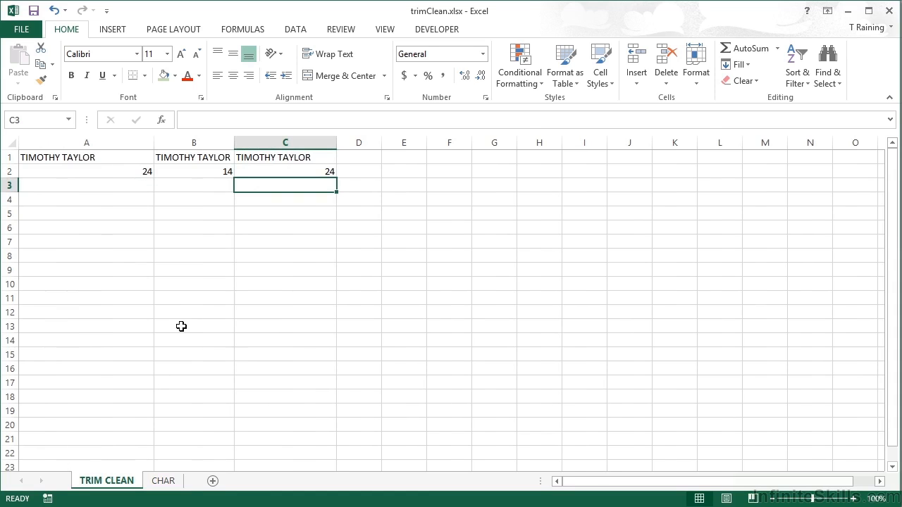
pyautogui.click(216, 159)
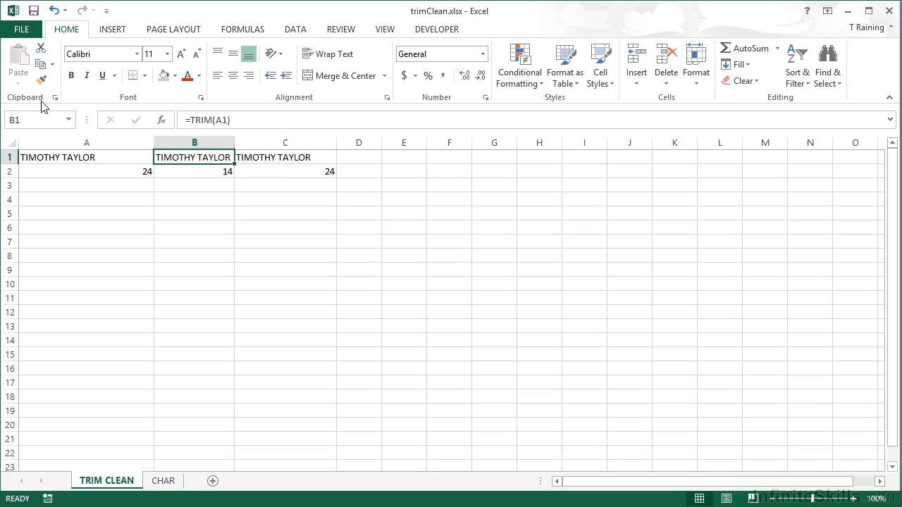
pyautogui.click(40, 65)
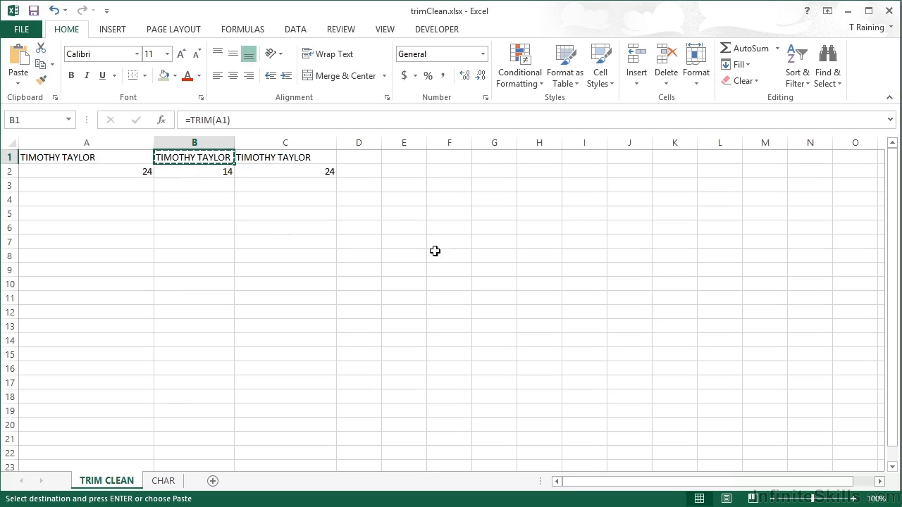
pyautogui.click(544, 157)
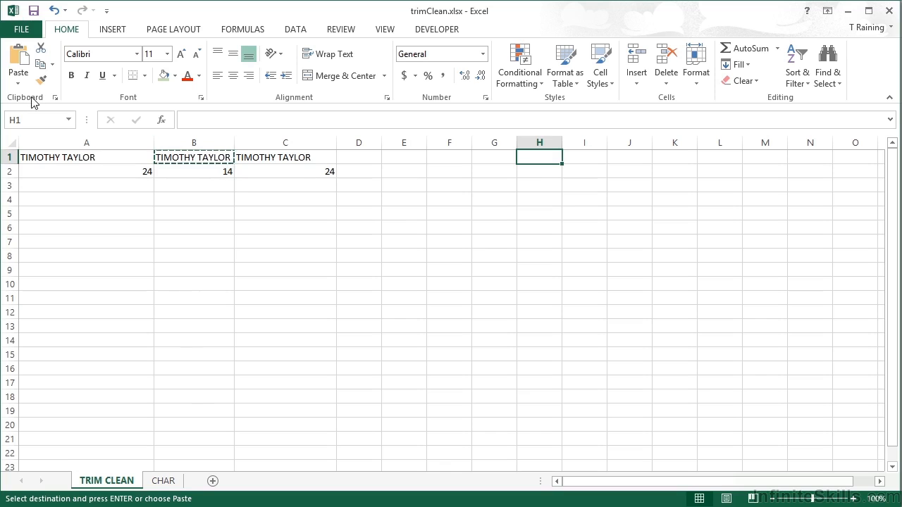
pyautogui.click(18, 76)
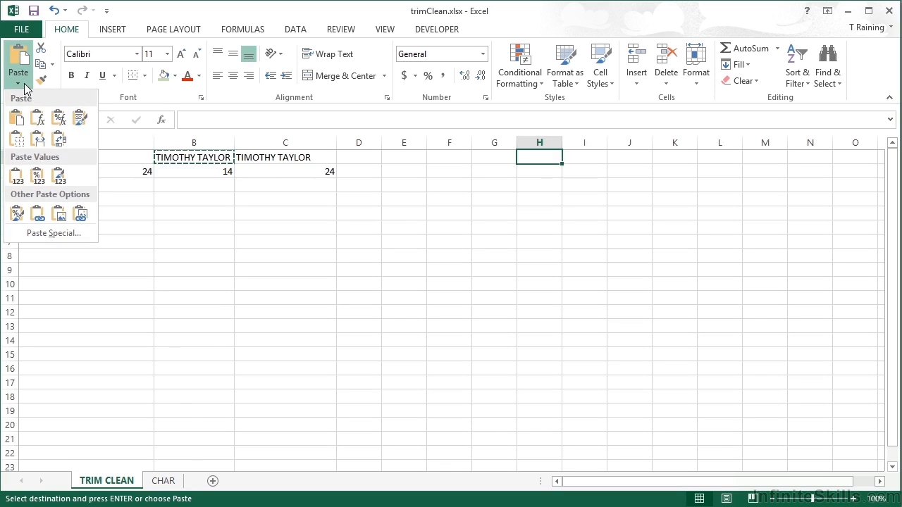
pyautogui.click(42, 178)
pyautogui.moveTo(563, 143); pyautogui.dragTo(642, 146)
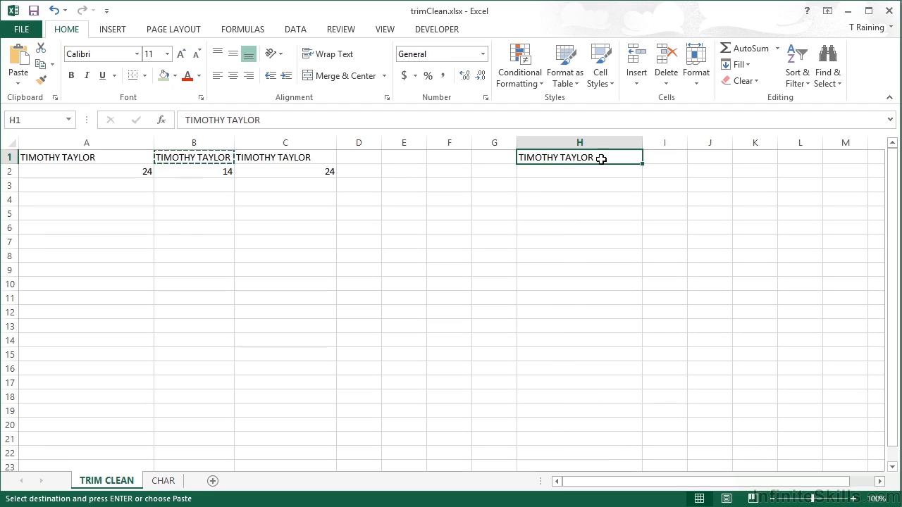
# - Check where the text ends in H1 and in the original A1, and compare the formula in B1 with the content of H1
pyautogui.doubleClick(601, 159)
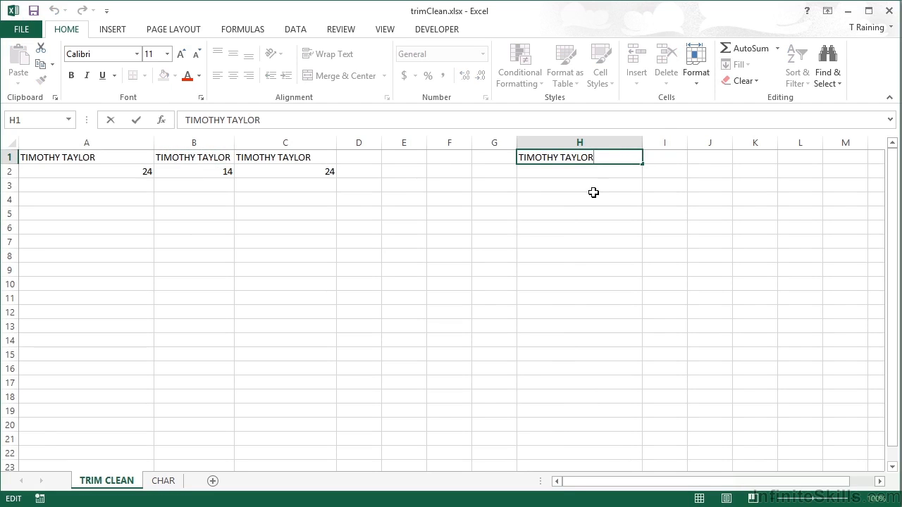
pyautogui.click(122, 157)
pyautogui.doubleClick(121, 158)
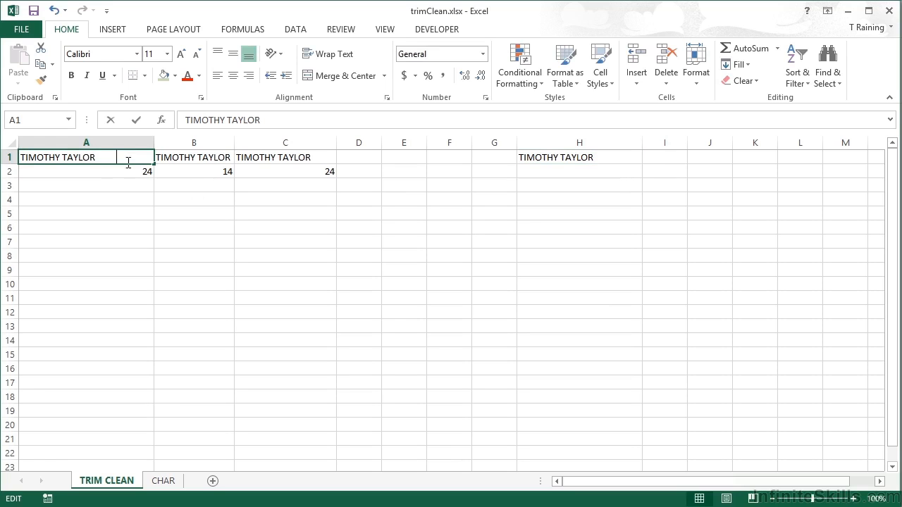
pyautogui.click(202, 157)
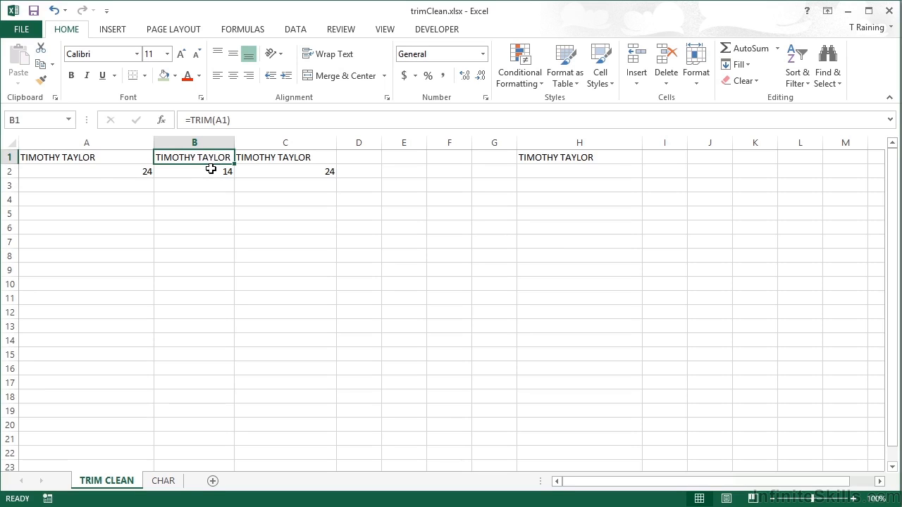
pyautogui.click(596, 156)
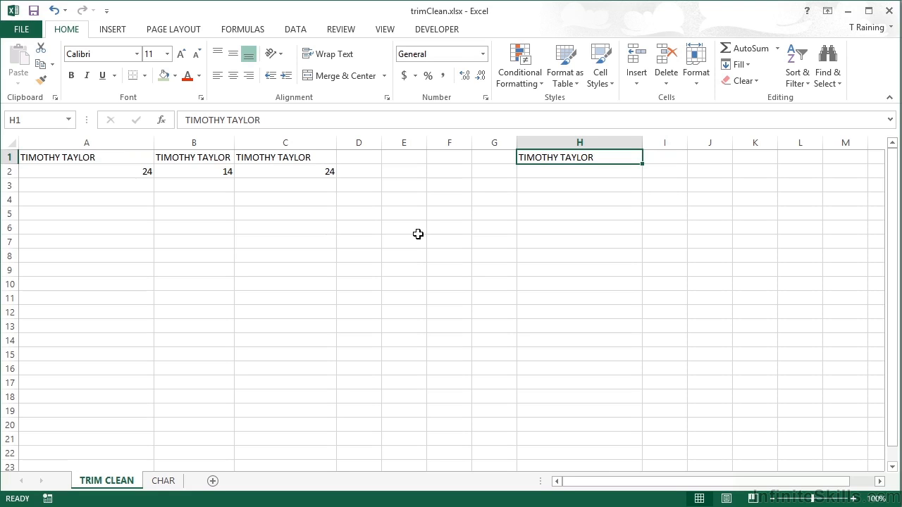
# - Enter =TRIM(CLEAN(A1)) in D1 to clean and trim the name in one formula, and autofit column D
pyautogui.click(378, 157)
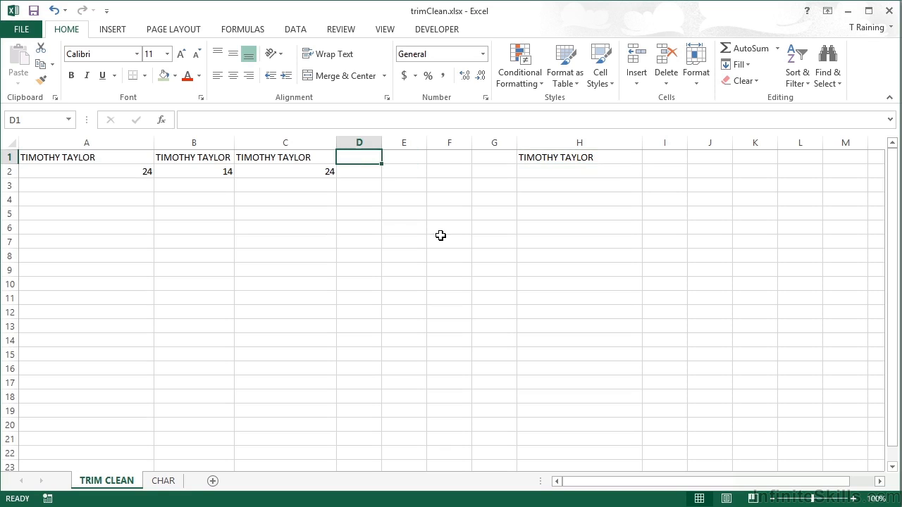
pyautogui.write('=')
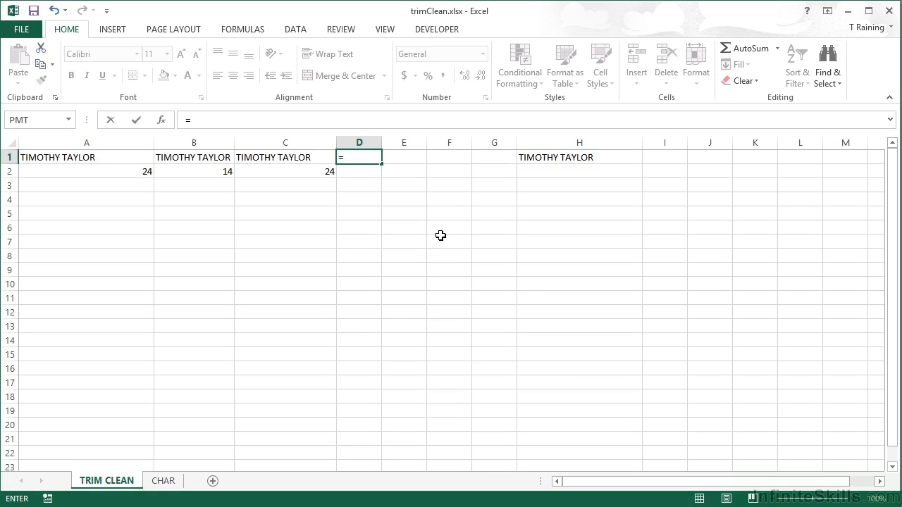
pyautogui.write('trim')
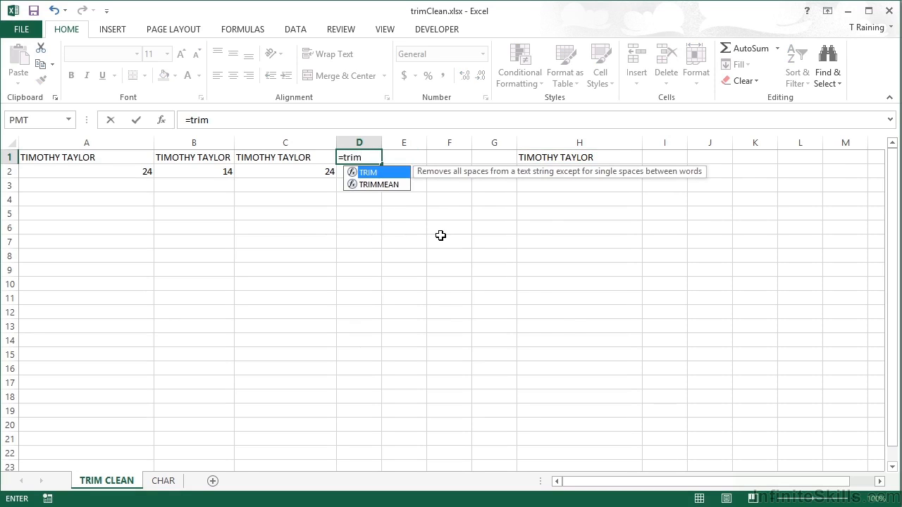
pyautogui.write('(clean(')
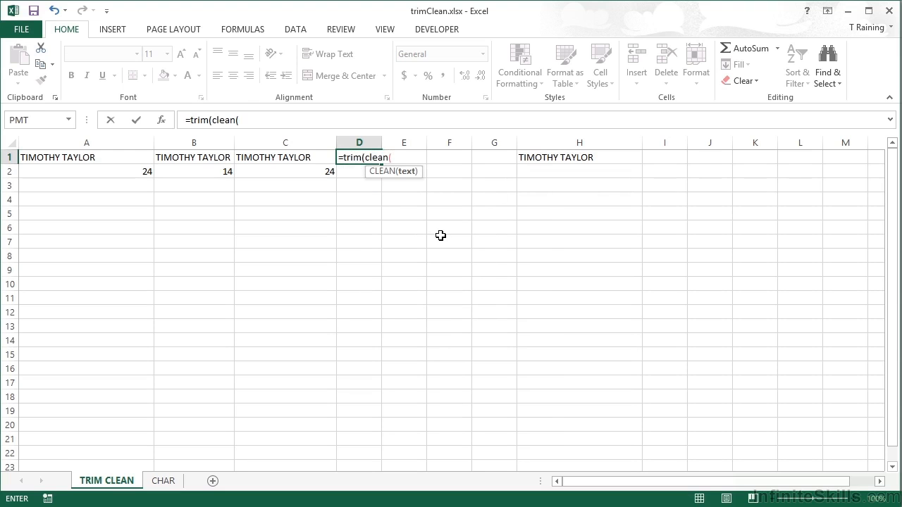
pyautogui.click(79, 155)
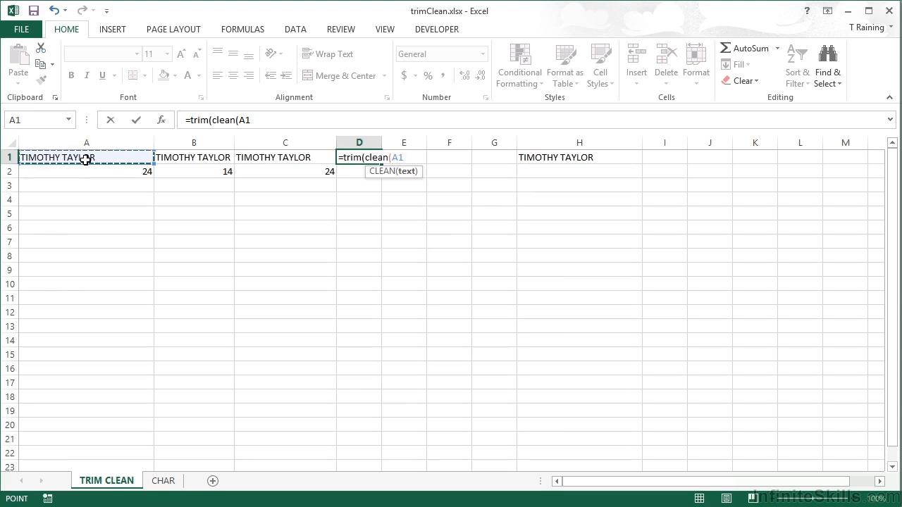
pyautogui.write(')')
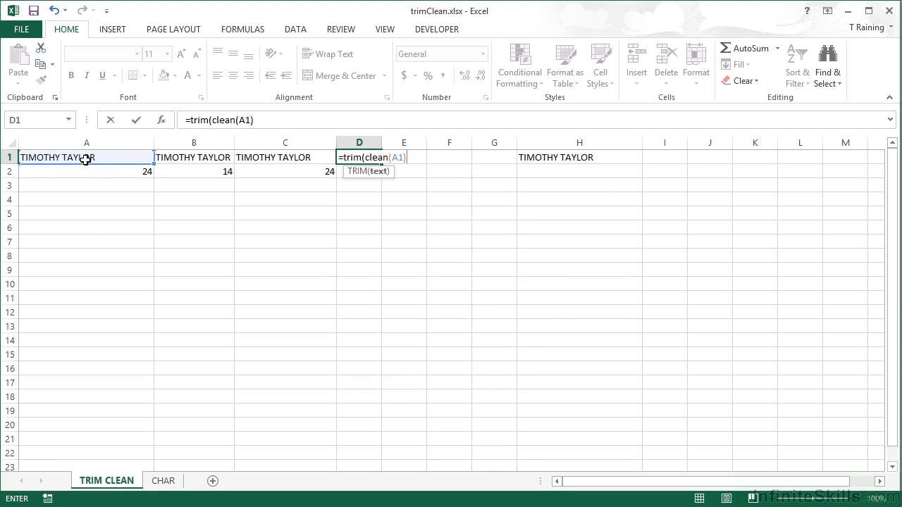
pyautogui.write(')')
pyautogui.hotkey('ctrl', 'Return')
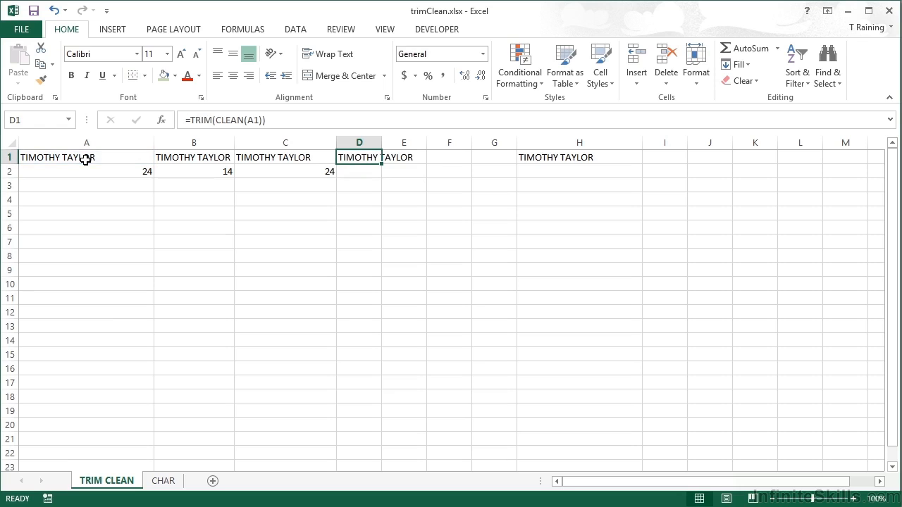
pyautogui.doubleClick(381, 142)
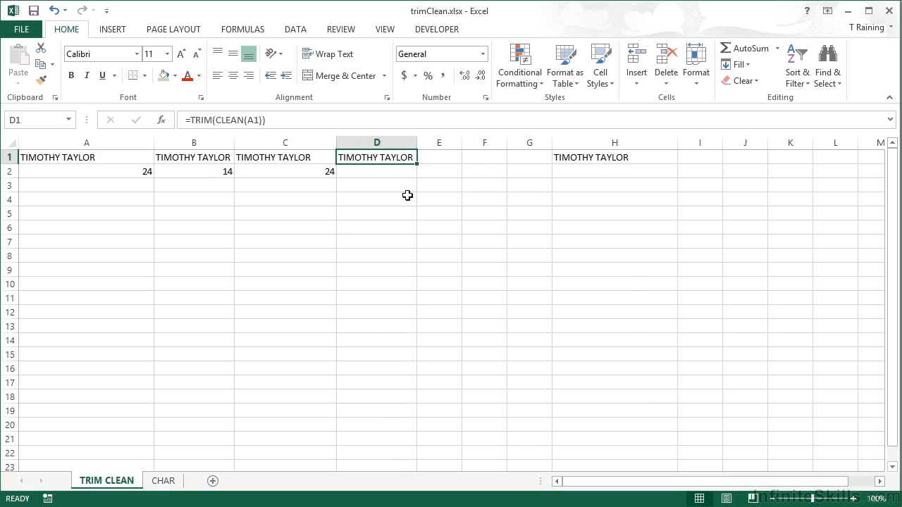
# - Copy the result in D1 into I1 as values and number formatting, and autofit column I
pyautogui.hotkey('ctrl', 'c')
pyautogui.click(686, 159)
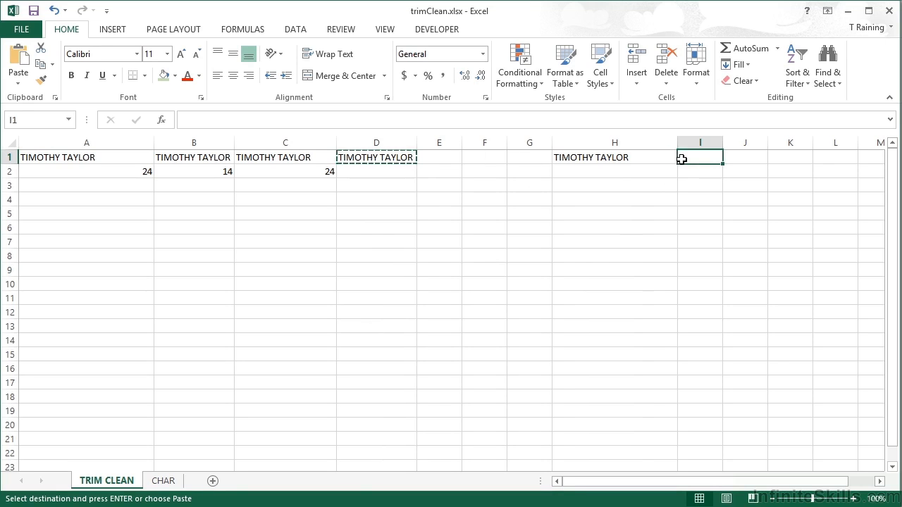
pyautogui.click(18, 82)
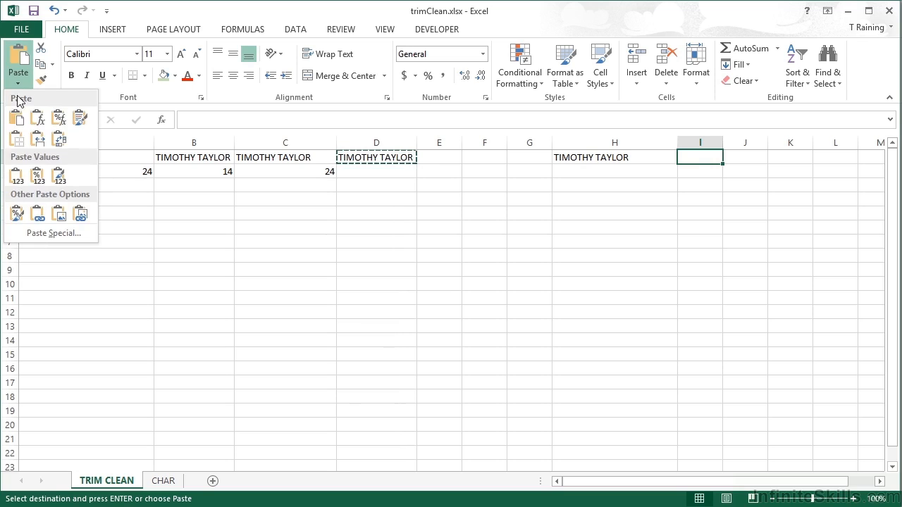
pyautogui.click(39, 178)
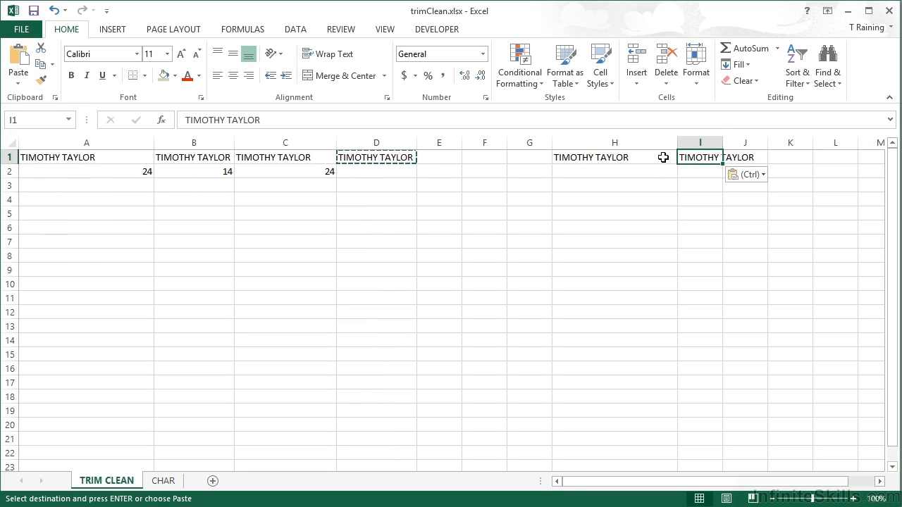
pyautogui.click(723, 145)
pyautogui.click(723, 145)
pyautogui.doubleClick(724, 146)
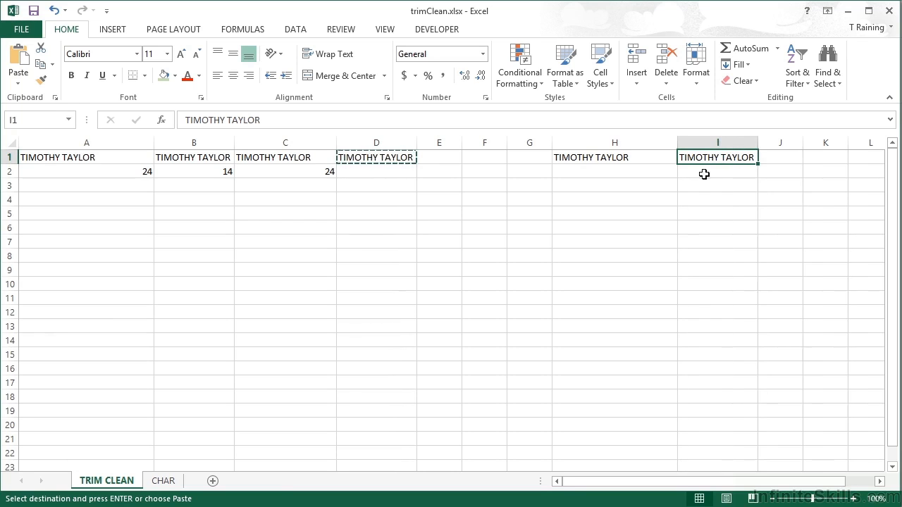